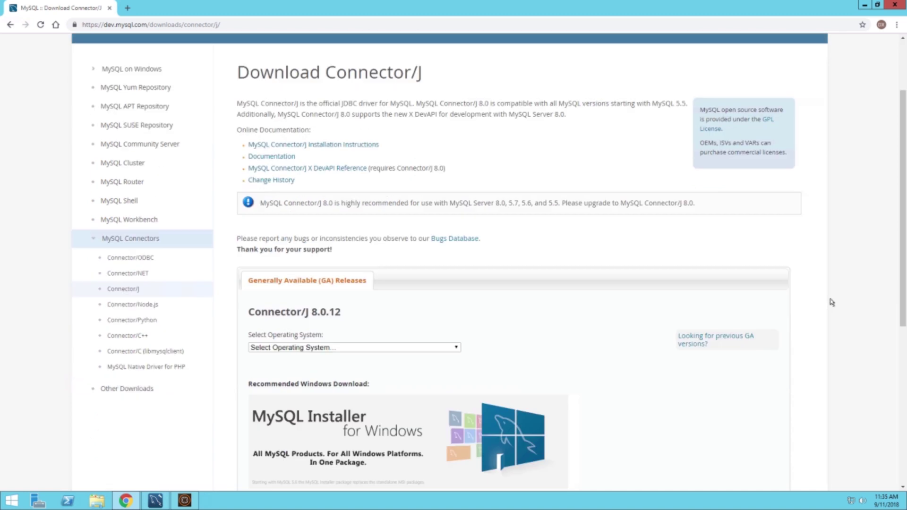
Step: Browse the MySQL Connector/J download page and its OS list, then minimize and restore Chrome
scroll(830, 303, "down", 2)
scroll(830, 299, "down", 1)
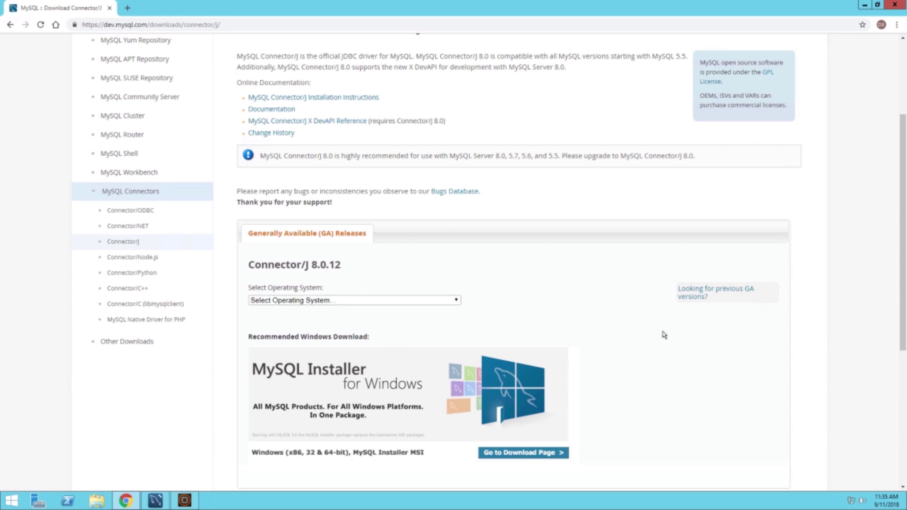
scroll(662, 334, "down", 2)
left_click(337, 206)
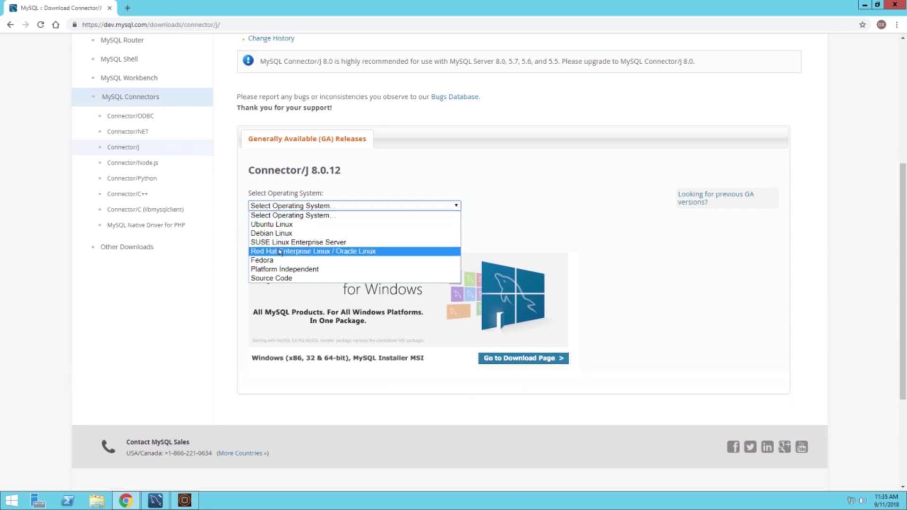
left_click(675, 249)
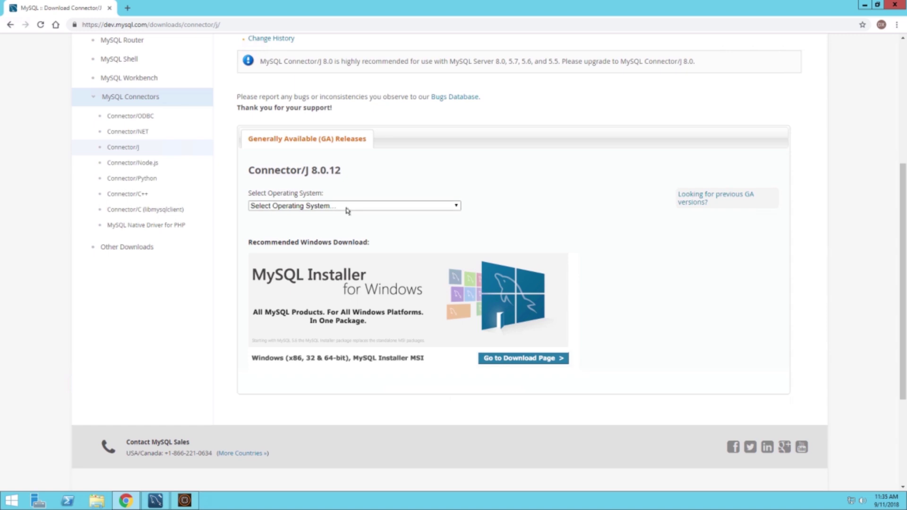
left_click(863, 7)
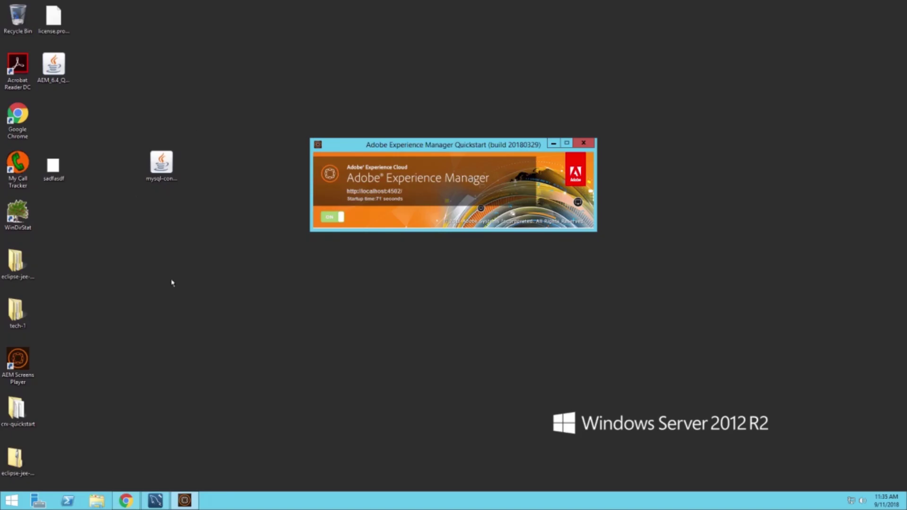
left_click(126, 500)
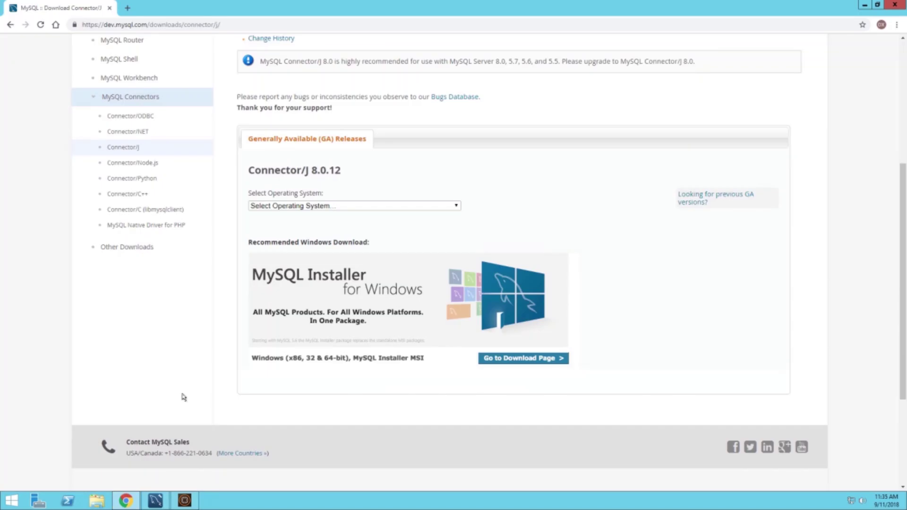
Step: Load the AEM start page at localhost:4502 in a new tab
left_click(126, 7)
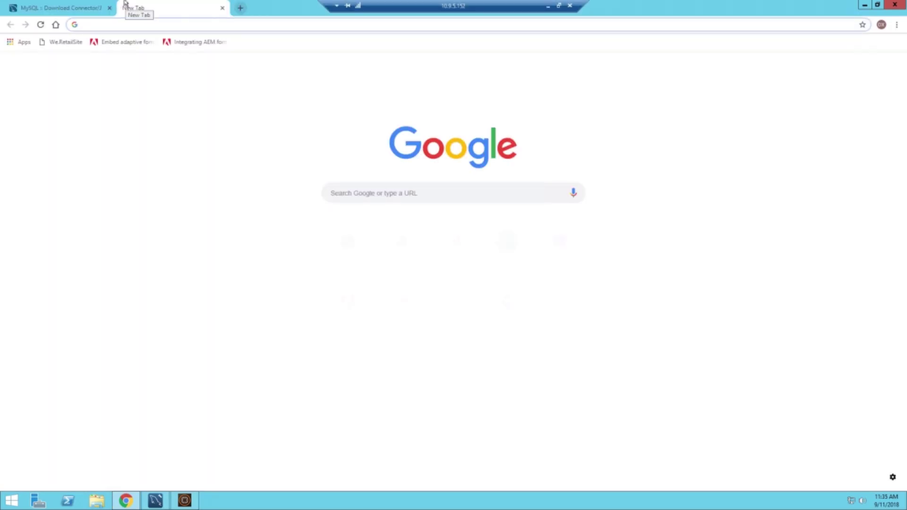
type("loca")
key("Return")
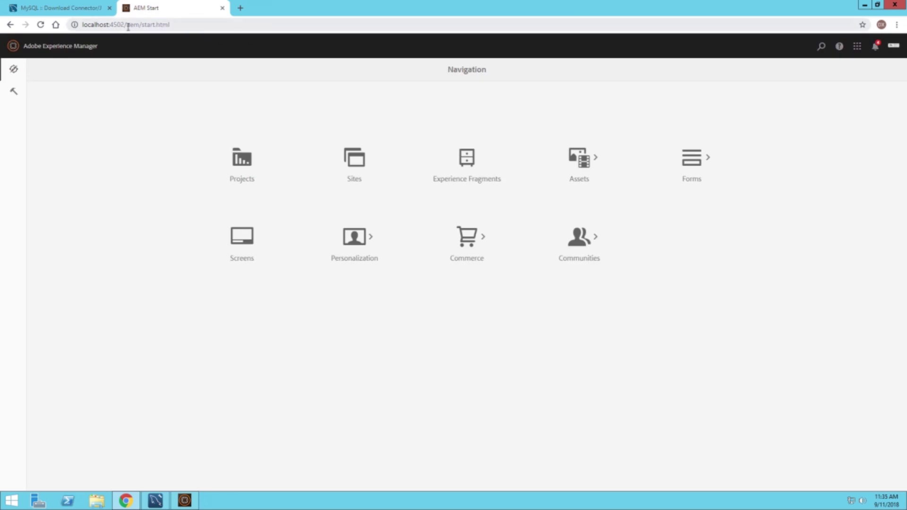
Step: Change the address path to /system/console/bundles to list the installed bundles
left_click_drag(127, 26, 215, 25)
key("BackSpace")
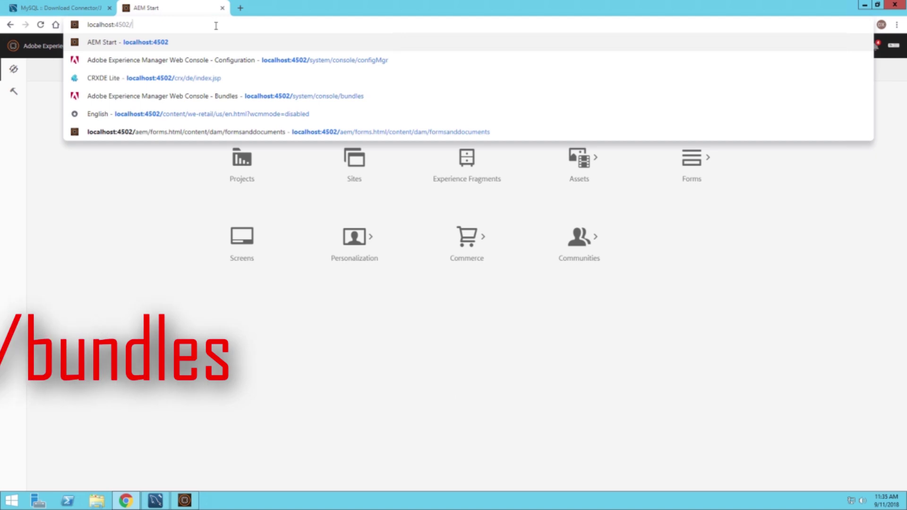
type("system/console/co")
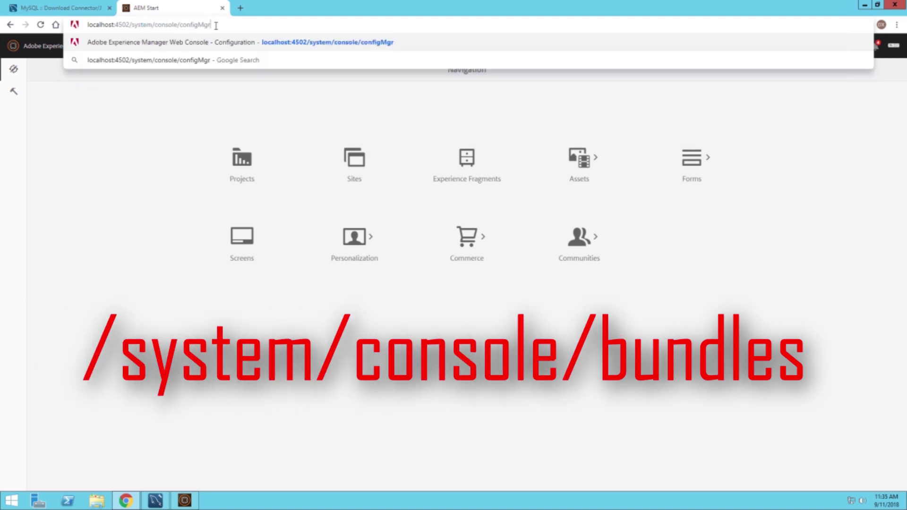
key("BackSpace")
key("BackSpace")
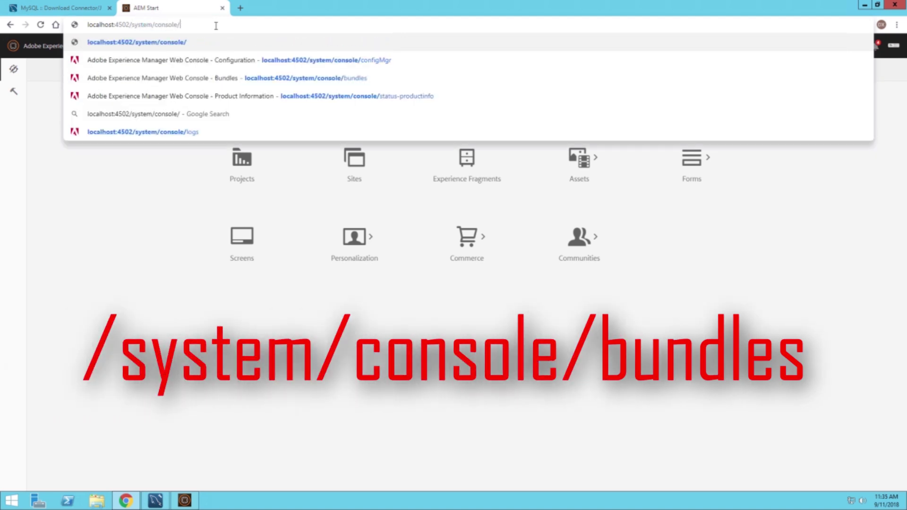
type("bundles")
key("Return")
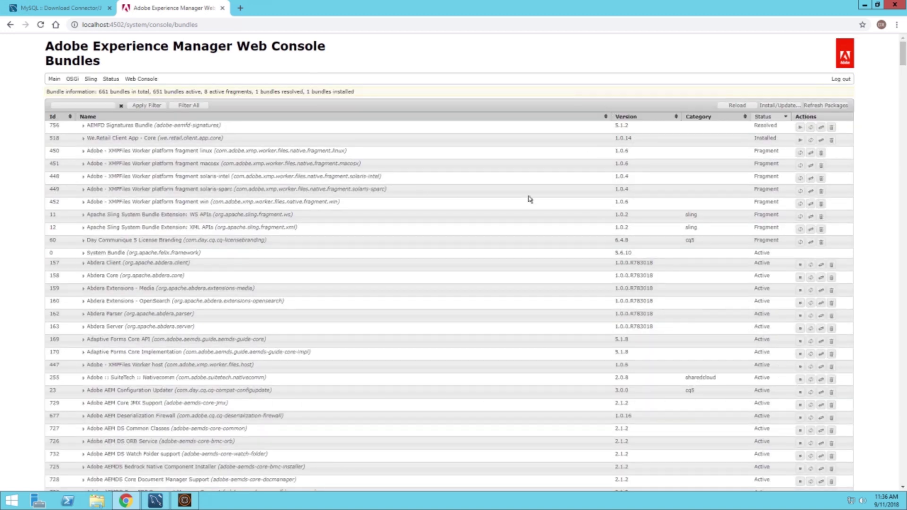
Step: Upload mysql-connector-java-8.0.12.jar via Install/Update with Start Bundle ticked
left_click(778, 106)
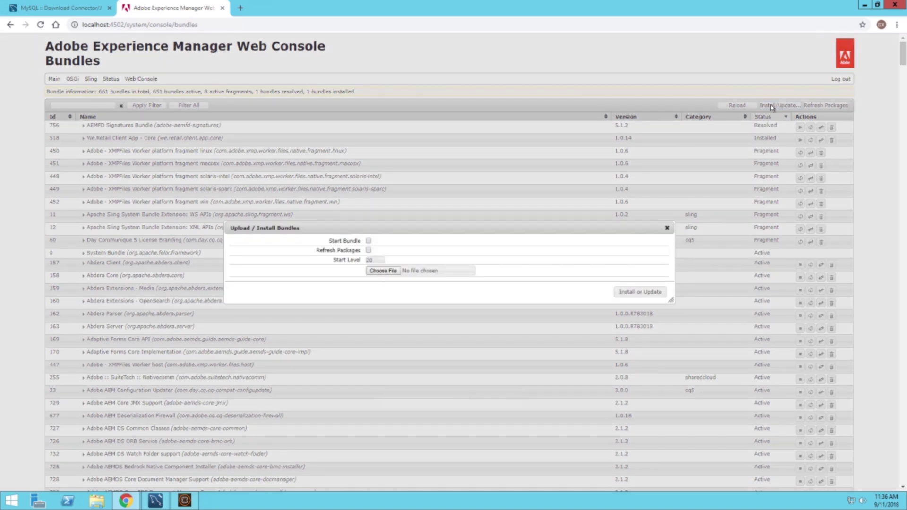
left_click(384, 271)
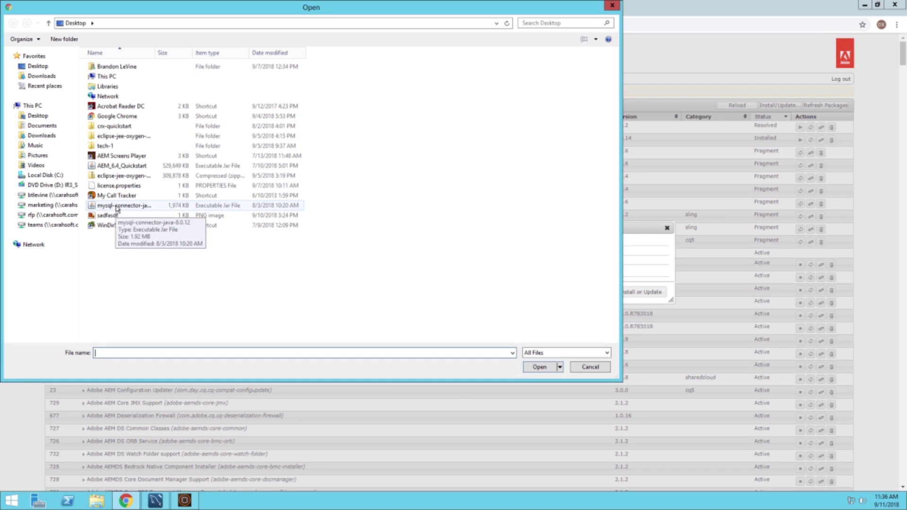
double_click(117, 206)
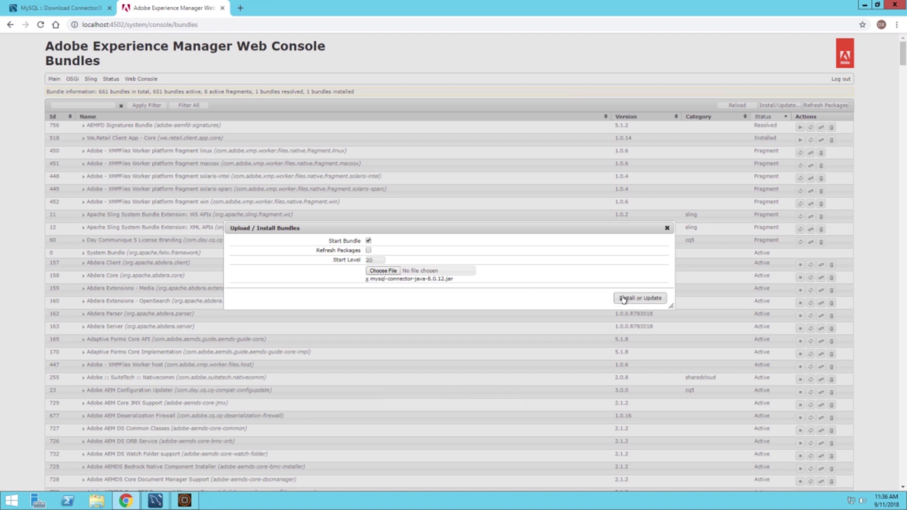
left_click(666, 230)
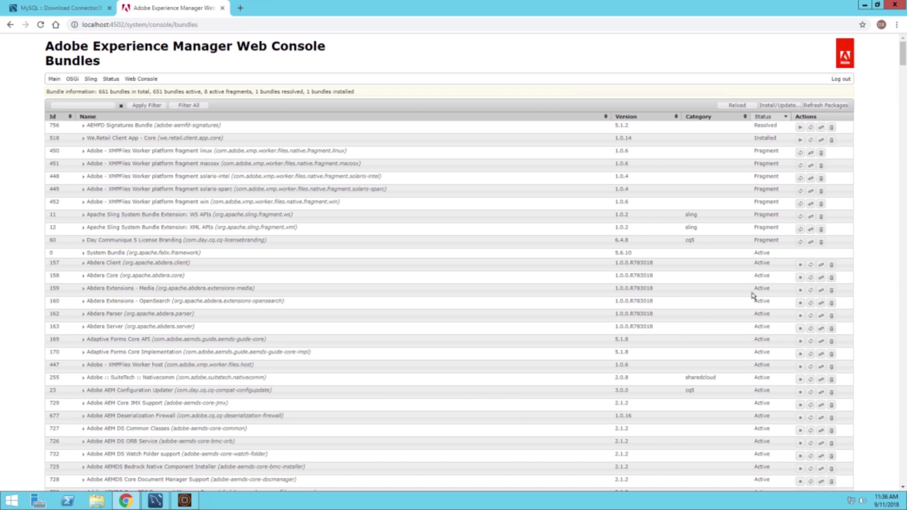
Step: Search the bundles list for mysql to confirm the 8.0.12 MySQL driver is Active
key("ctrl+f")
type("my")
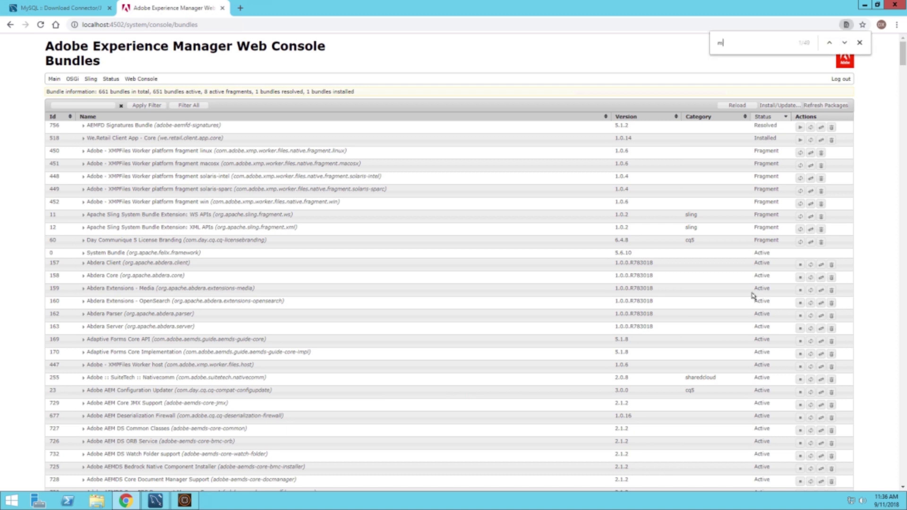
type("sql")
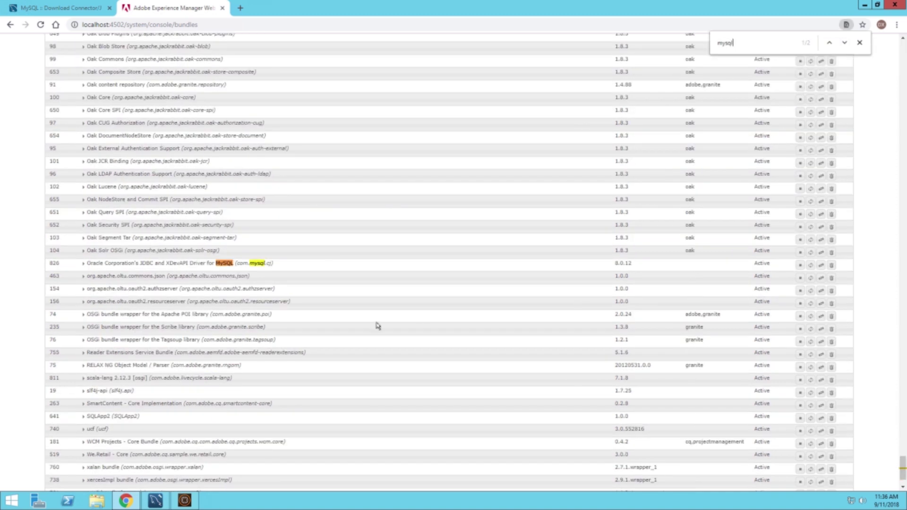
left_click(799, 265)
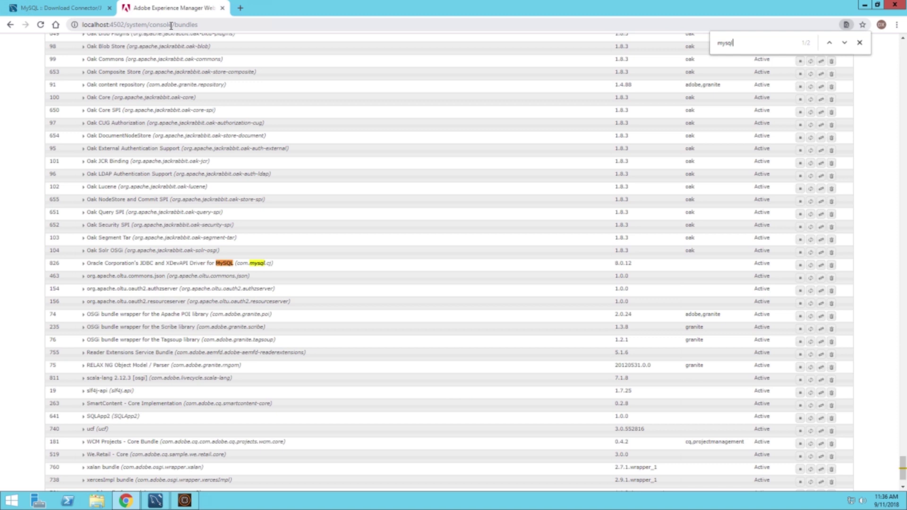
left_click_drag(176, 25, 211, 24)
Step: Load /system/console/configMgr, sort the configurations by name, and start a find-in-page search
key("BackSpace")
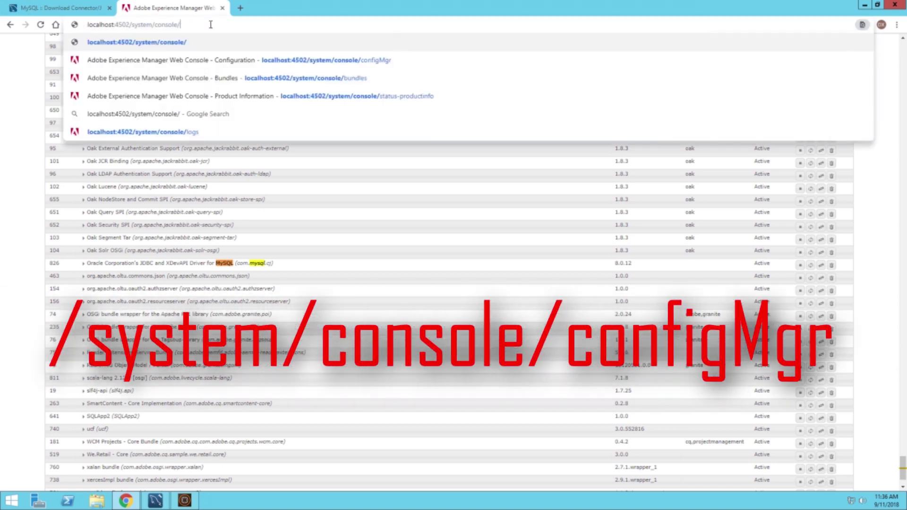
type("c")
key("Return")
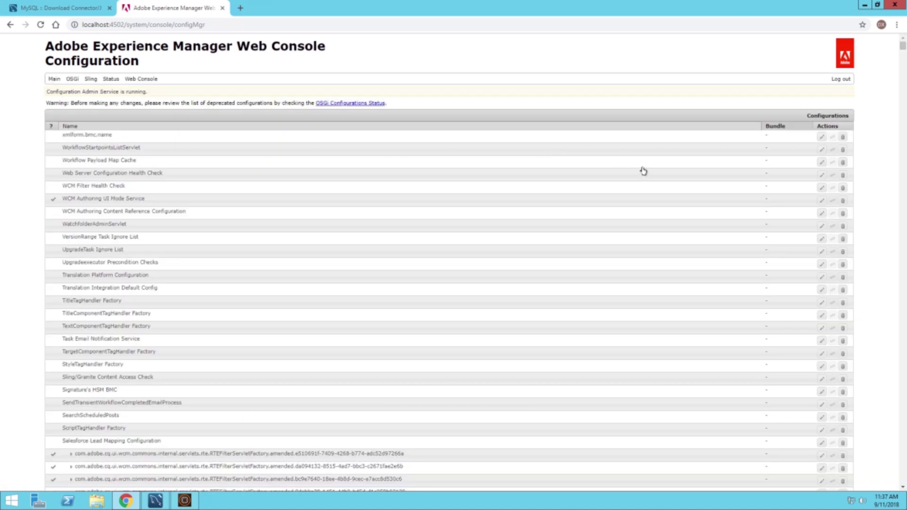
left_click(838, 119)
scroll(872, 156, "down", 2)
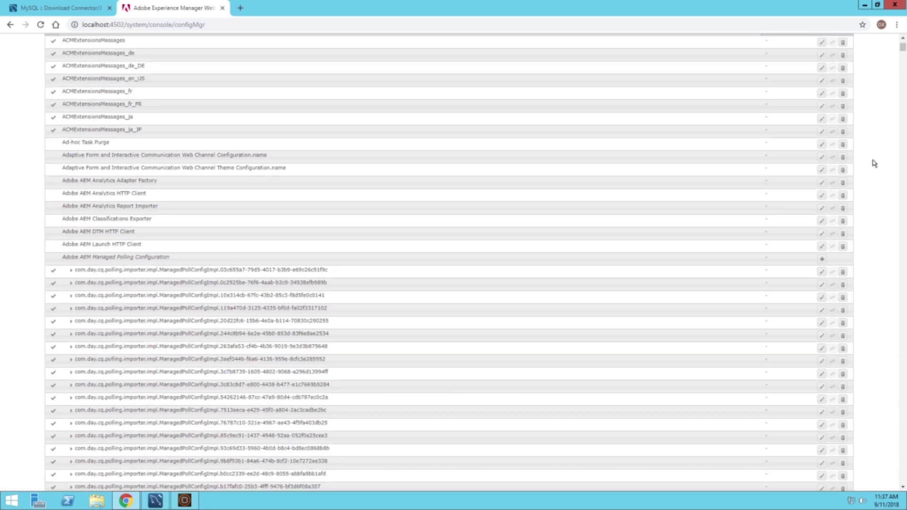
scroll(843, 44, "down", 15)
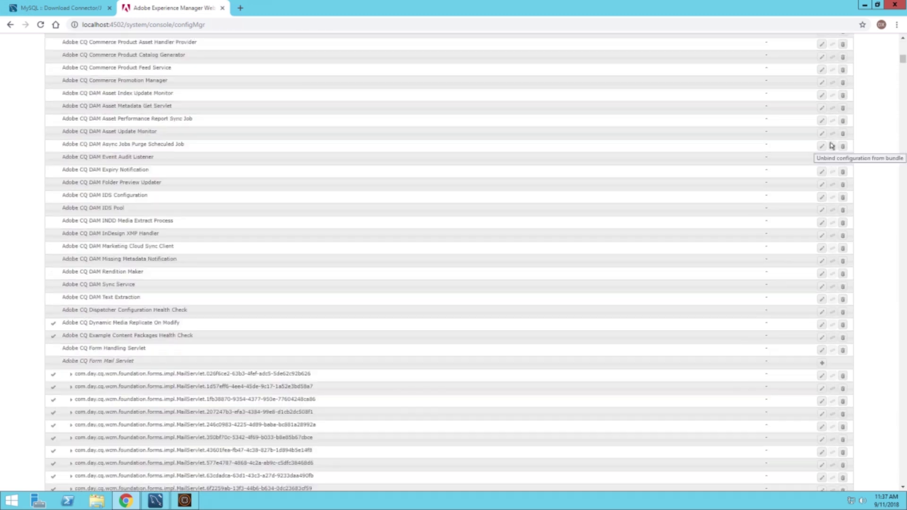
scroll(878, 116, "up", 4)
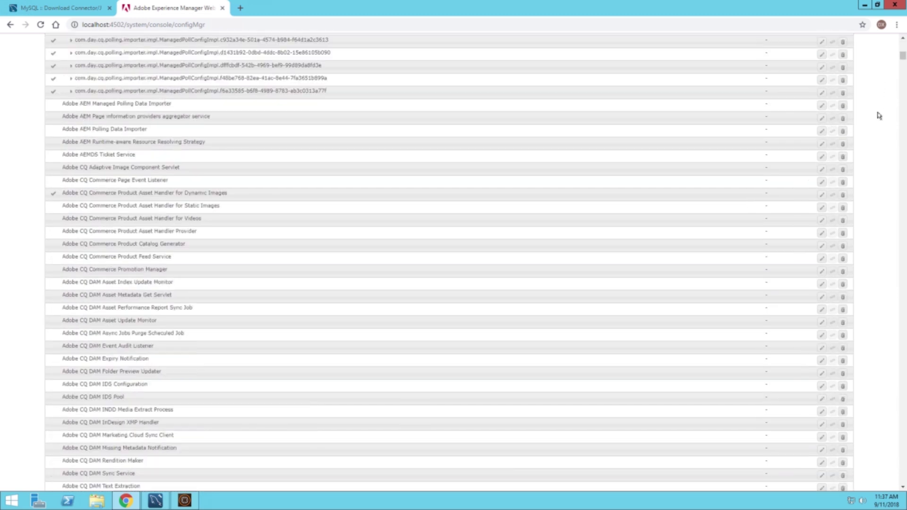
scroll(896, 72, "up", 15)
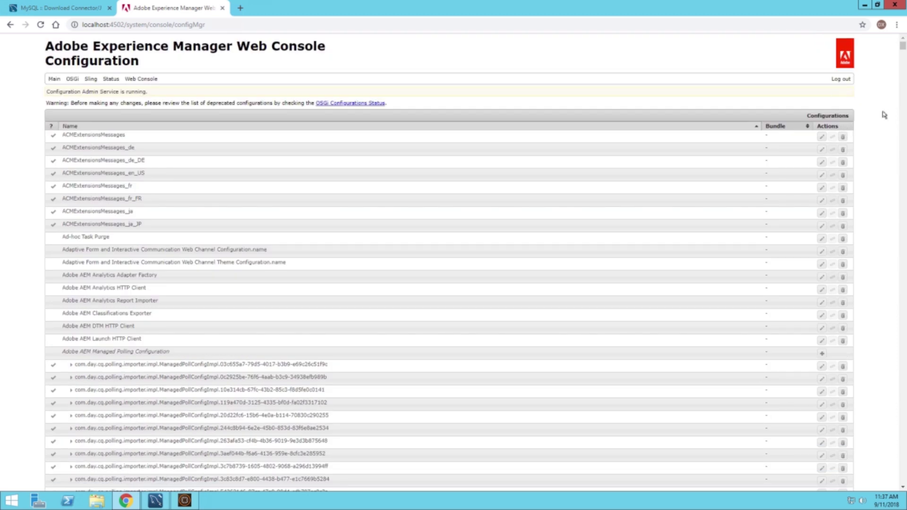
key("ctrl+f")
Step: Search for 'datasource' and edit the Apache Sling Connection Pooled DataSource factory configuration
key("BackSpace")
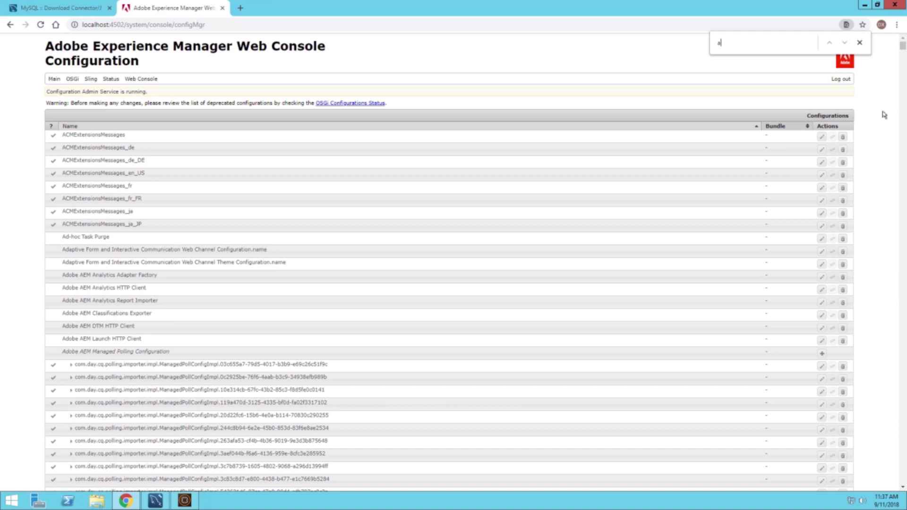
type("ad")
key("BackSpace")
key("BackSpace")
type("datasource")
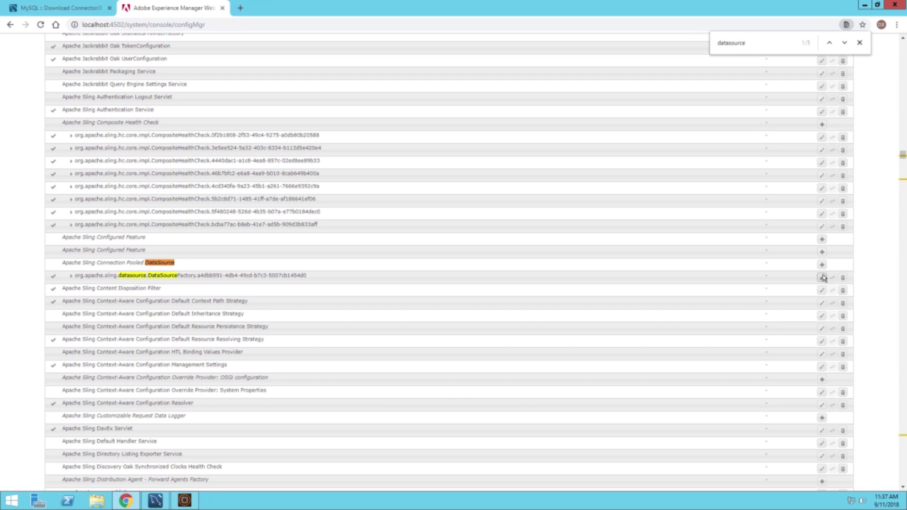
left_click(821, 277)
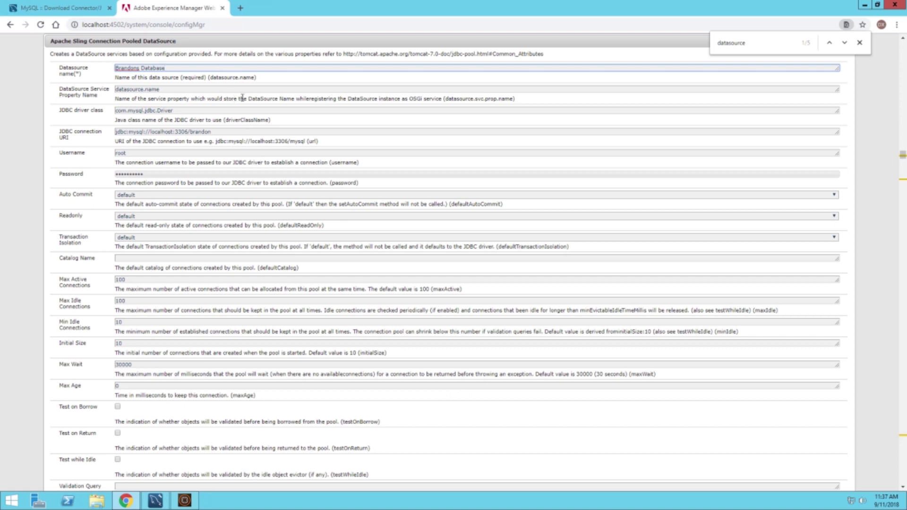
left_click_drag(60, 67, 83, 73)
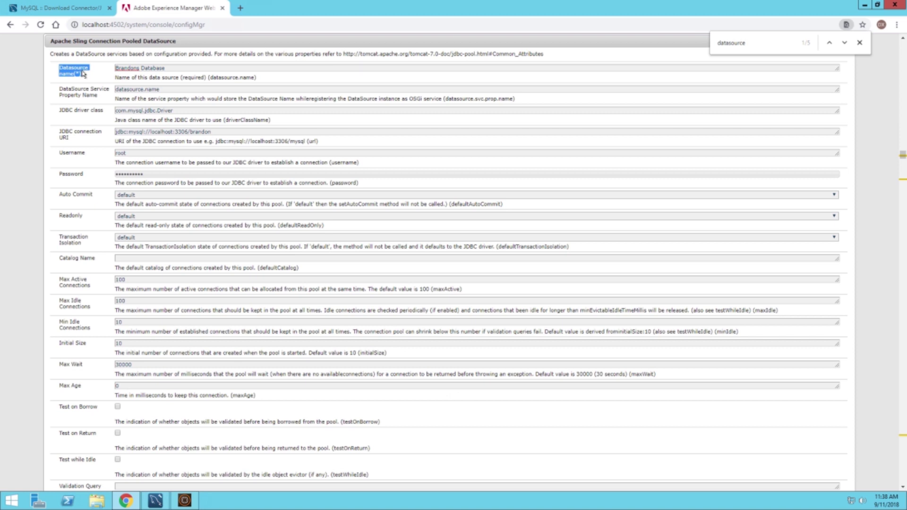
left_click(83, 74)
double_click(125, 68)
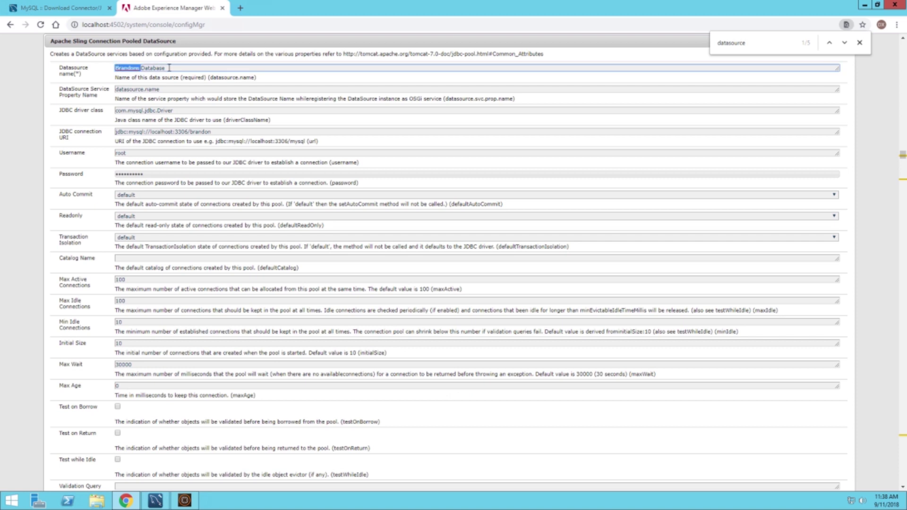
double_click(169, 68)
left_click_drag(161, 90, 118, 90)
left_click(163, 89)
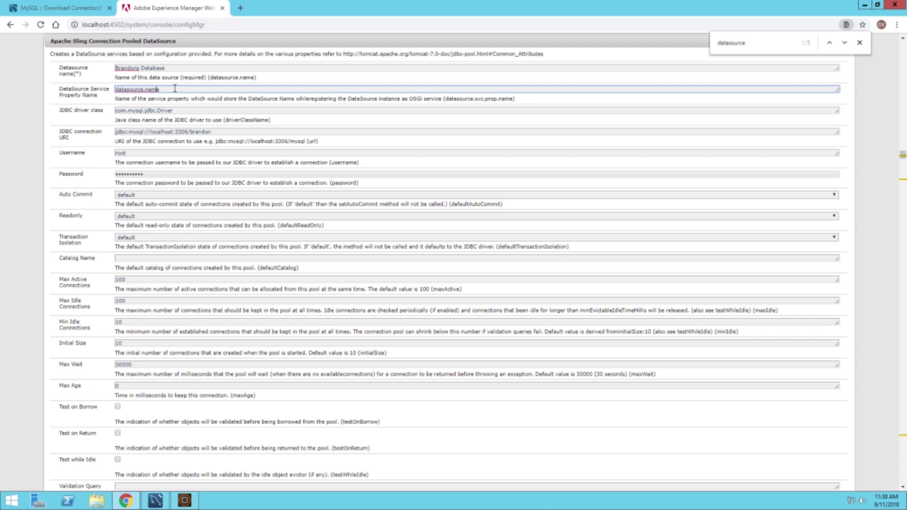
double_click(144, 91)
left_click(134, 89)
left_click_drag(184, 110, 123, 117)
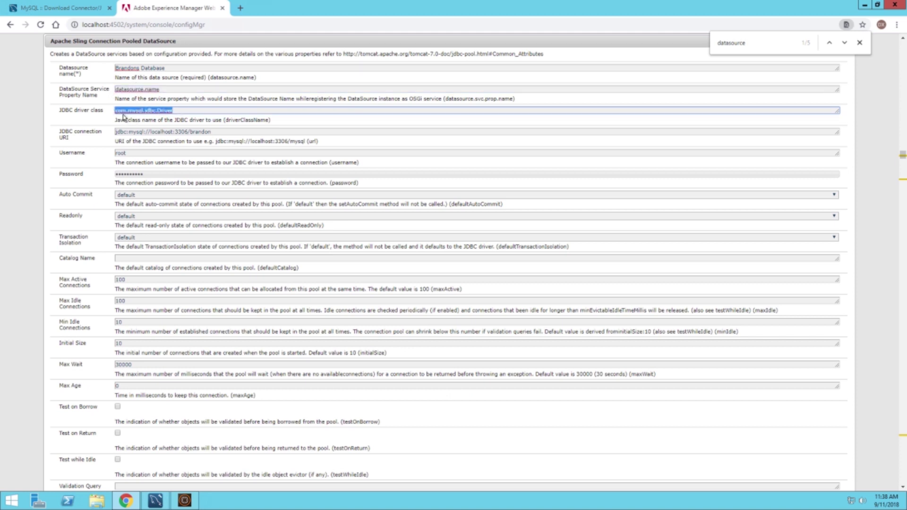
left_click(127, 111)
double_click(137, 111)
left_click(143, 111)
left_click_drag(118, 131, 219, 126)
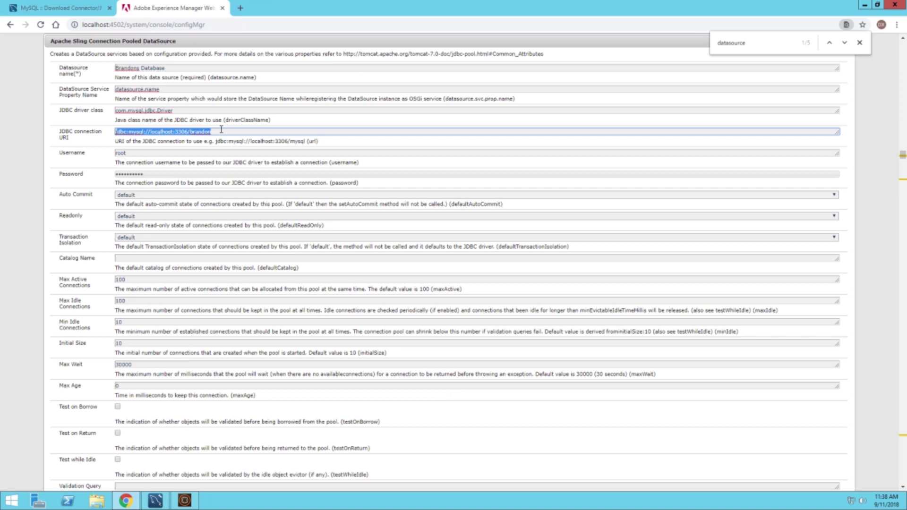
left_click(221, 129)
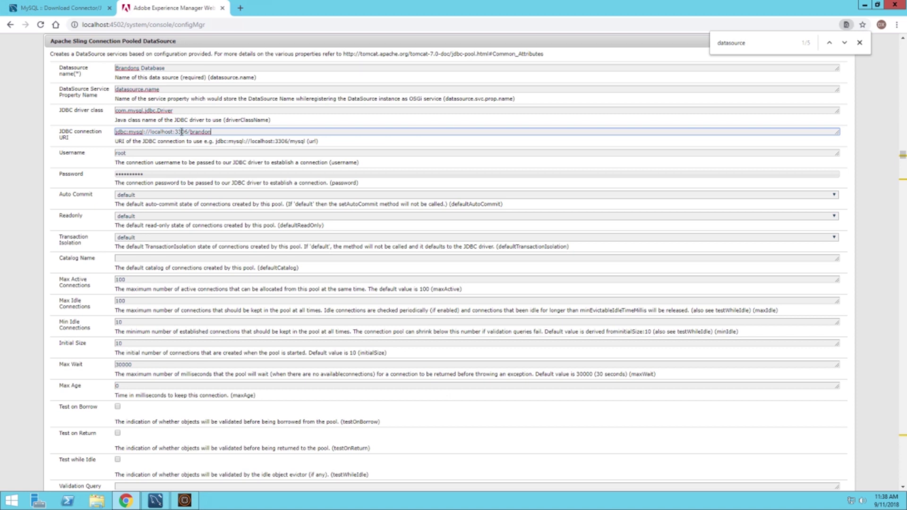
double_click(181, 132)
double_click(199, 132)
left_click(218, 133)
double_click(191, 133)
left_click(190, 132)
left_click_drag(140, 154, 113, 154)
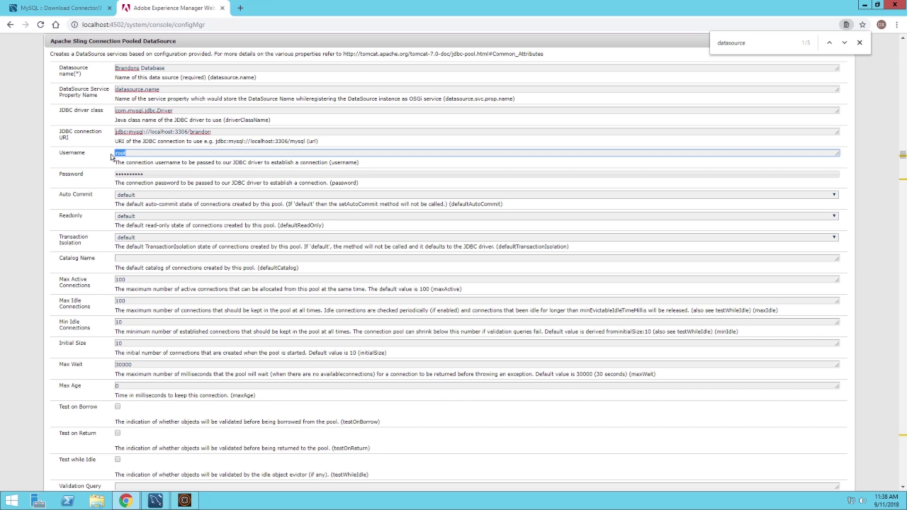
left_click(140, 155)
left_click(142, 173)
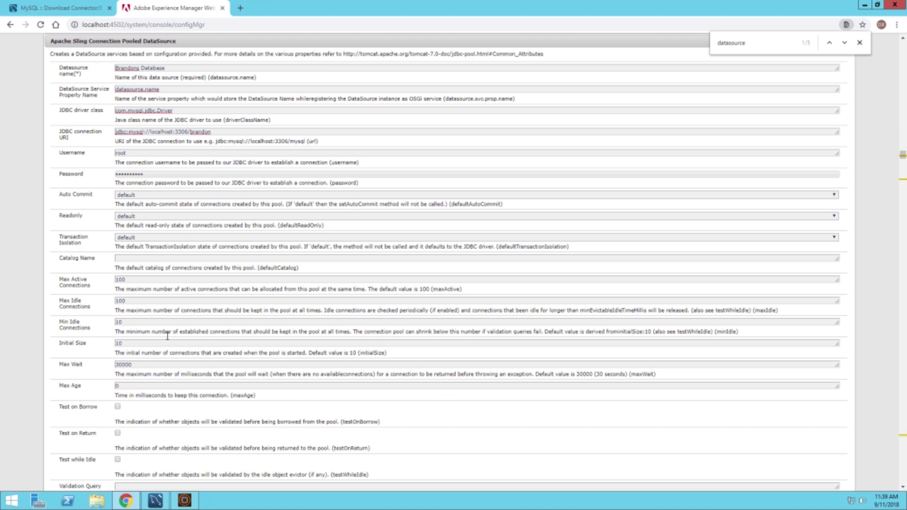
scroll(686, 194, "down", 7)
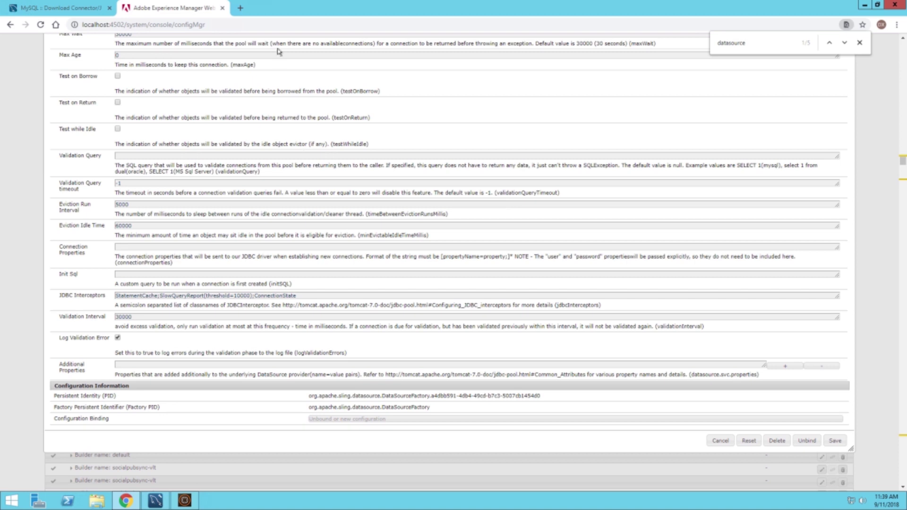
Step: Return to localhost:4502 and open Forms > Data Integrations
left_click(238, 24)
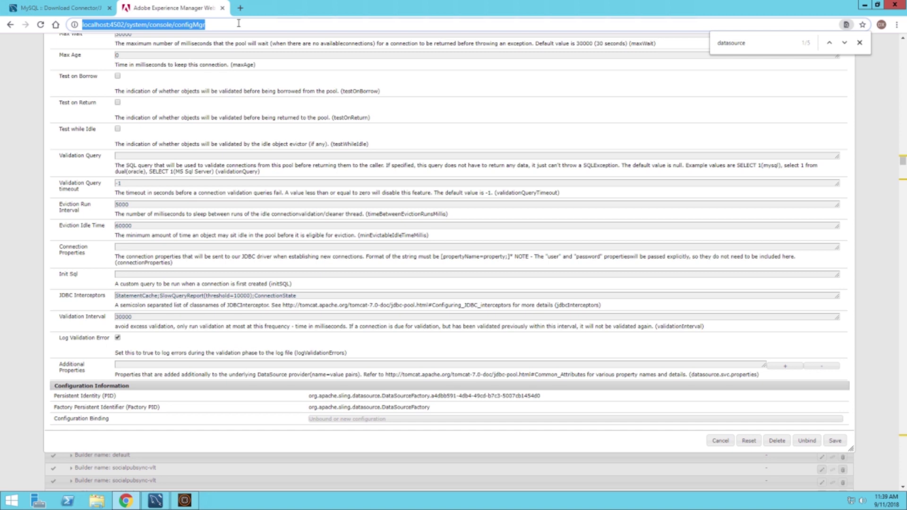
type("localhost:4502")
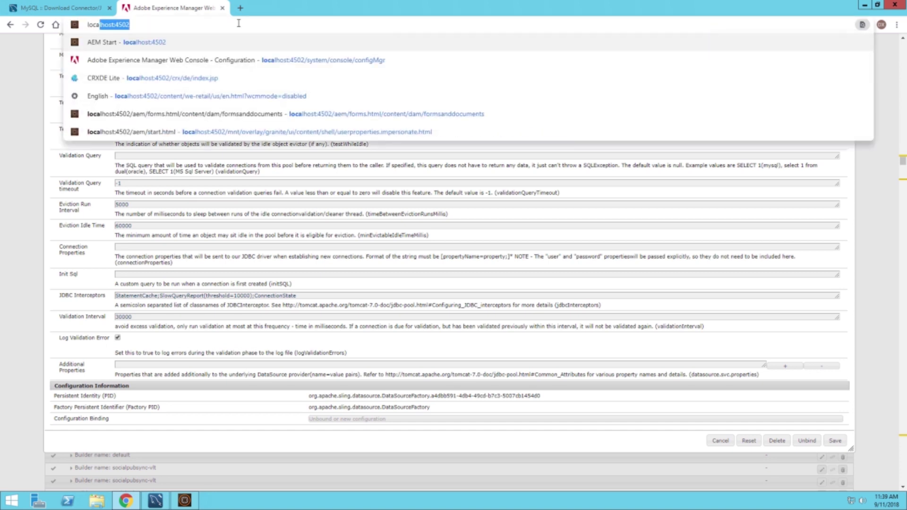
key("Return")
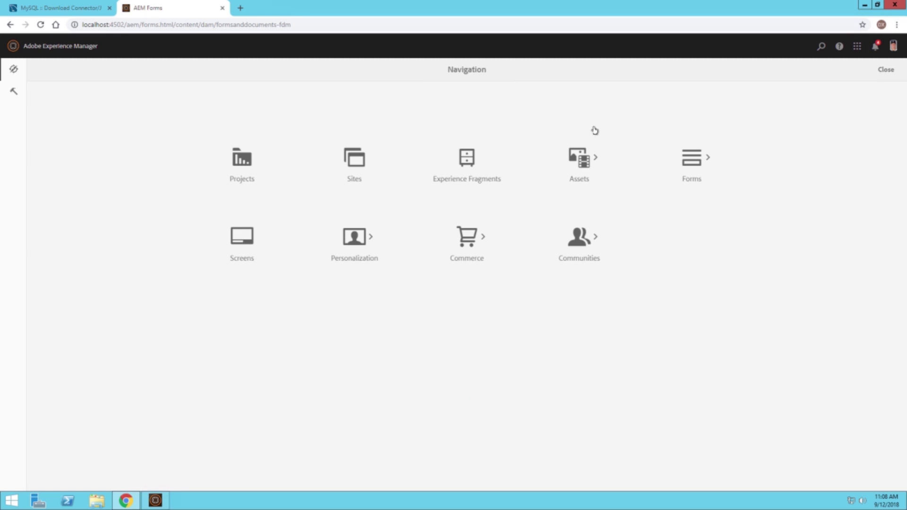
left_click(699, 154)
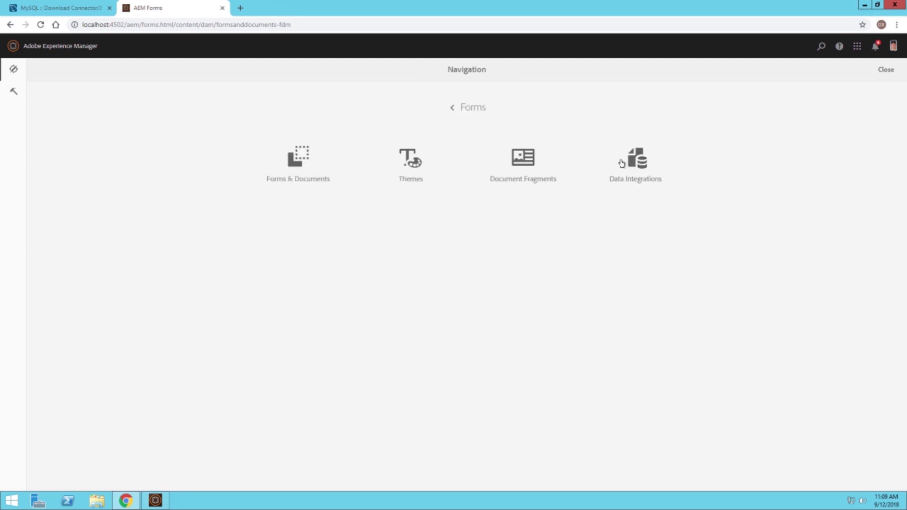
left_click(618, 175)
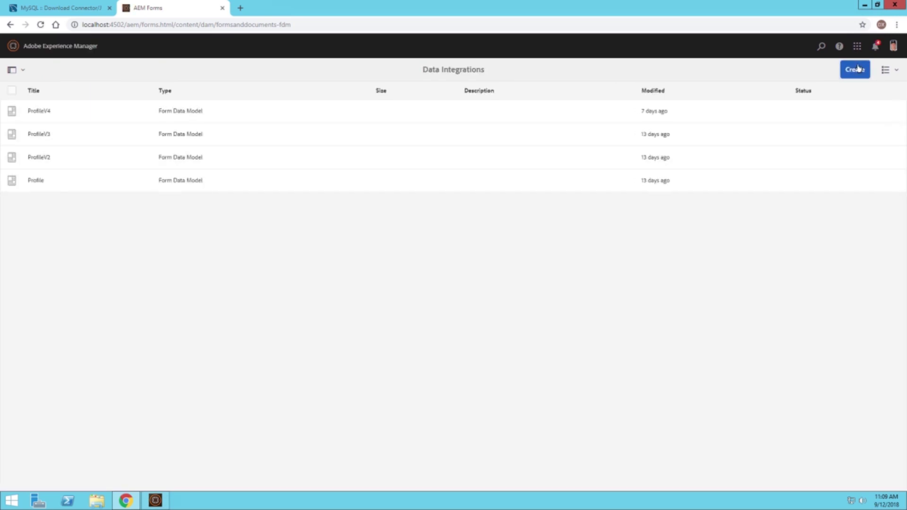
Step: Start a new Form Data Model titled Demo and select the MySQL datasource
left_click(855, 69)
left_click(814, 90)
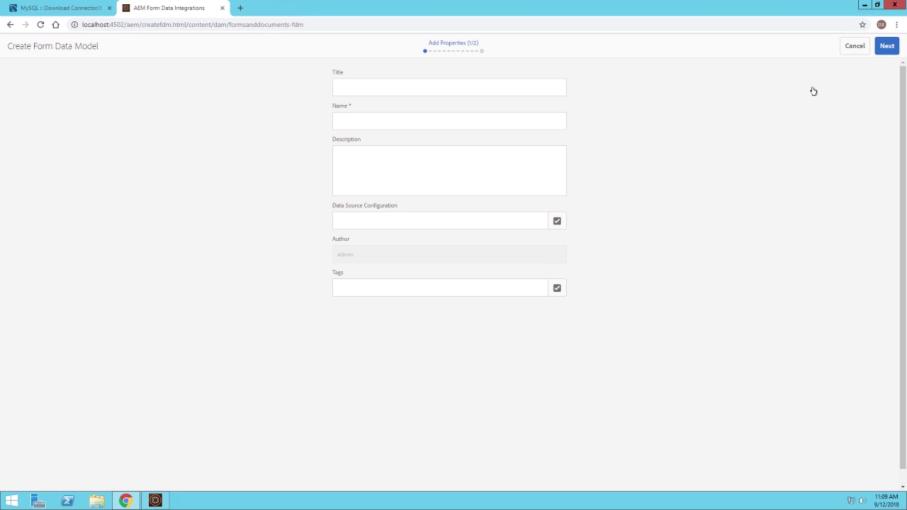
left_click(487, 86)
type("Demo")
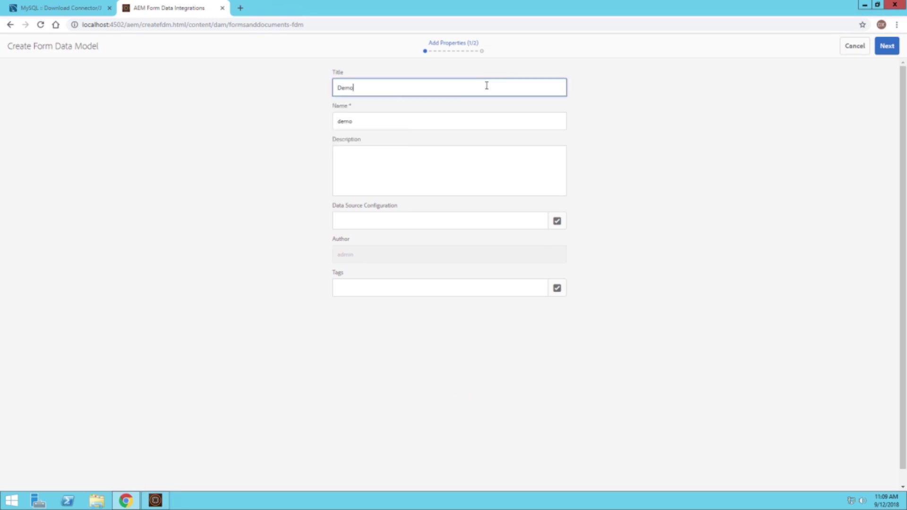
left_click(882, 47)
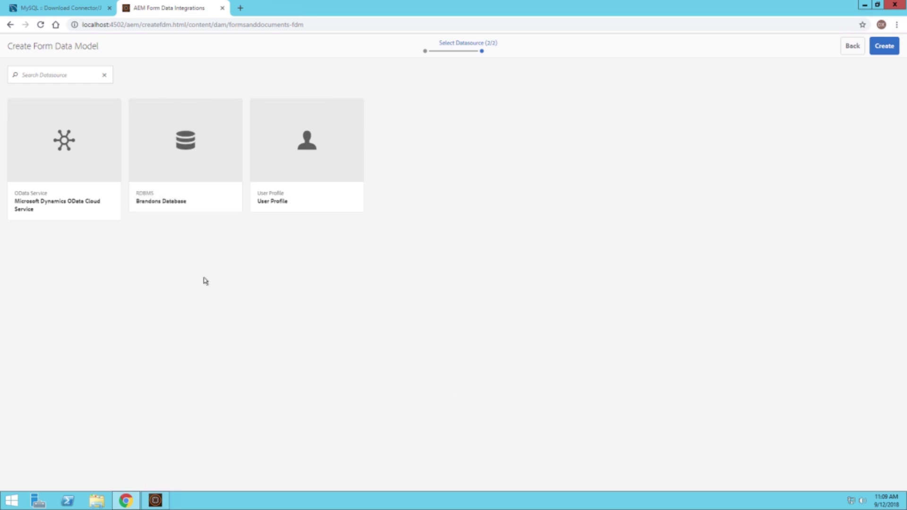
left_click(177, 156)
Step: Create the Demo model, then expand the MySQL database and its first schema's tables
left_click(881, 50)
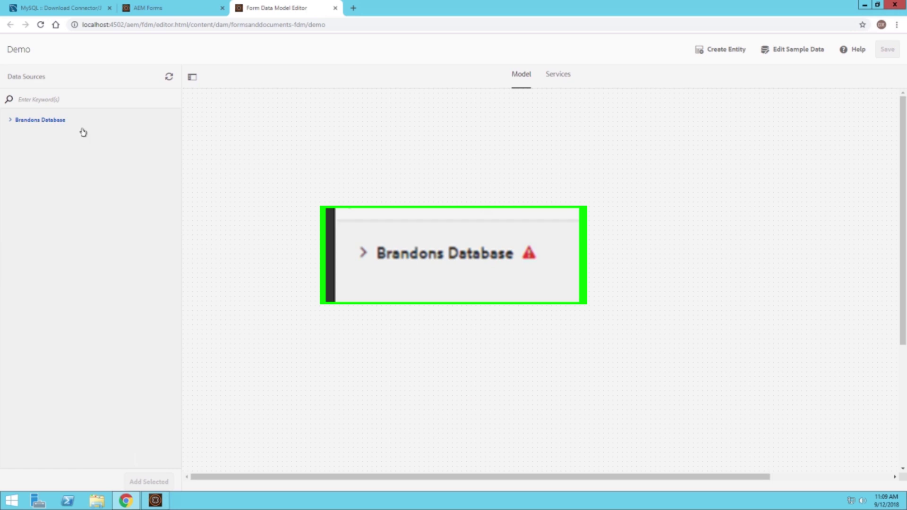
left_click(10, 120)
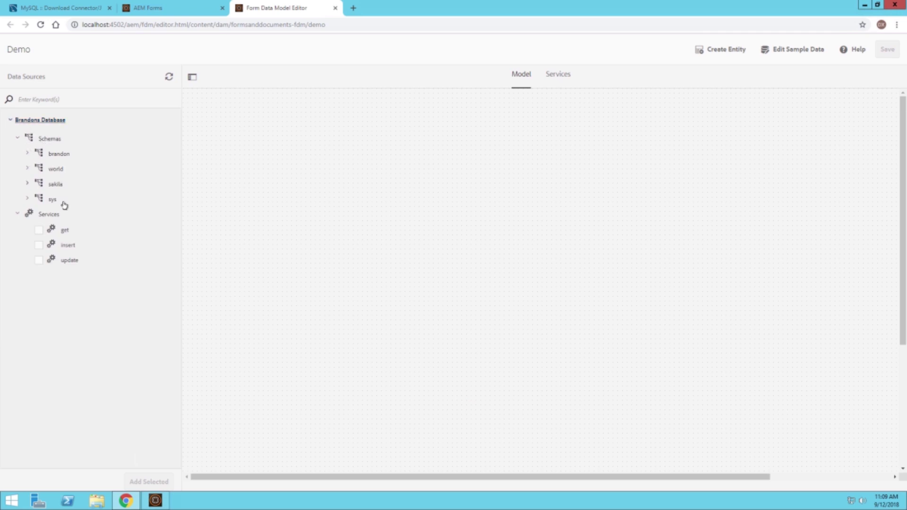
left_click(26, 154)
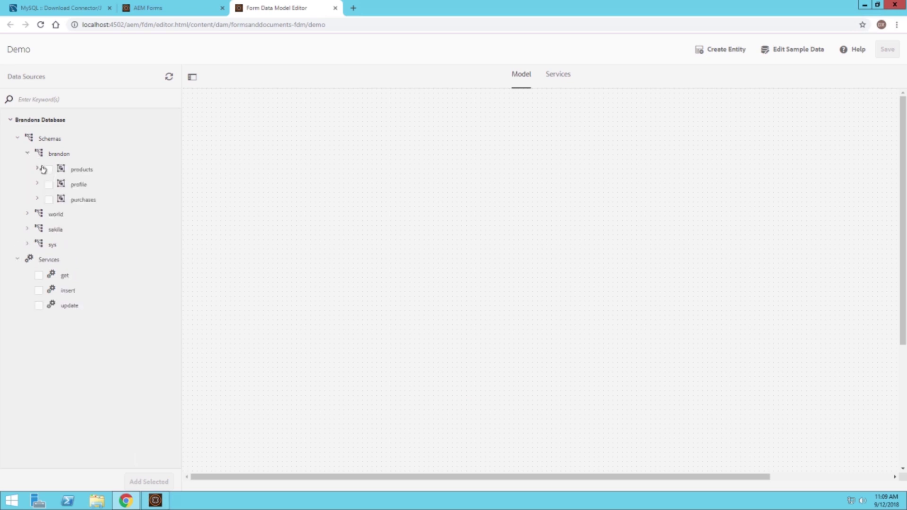